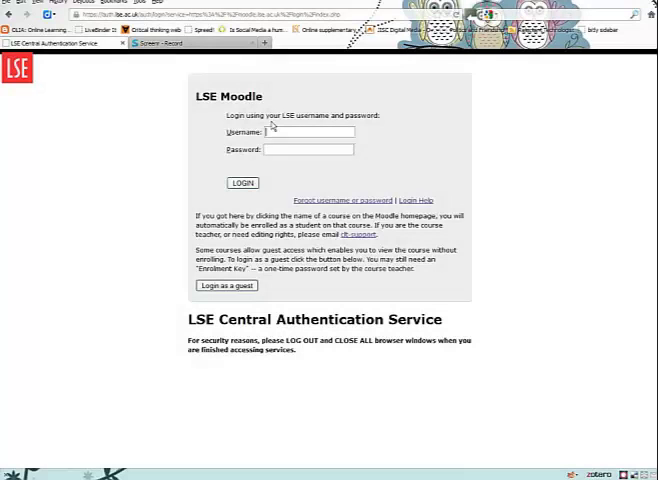
type("lse")
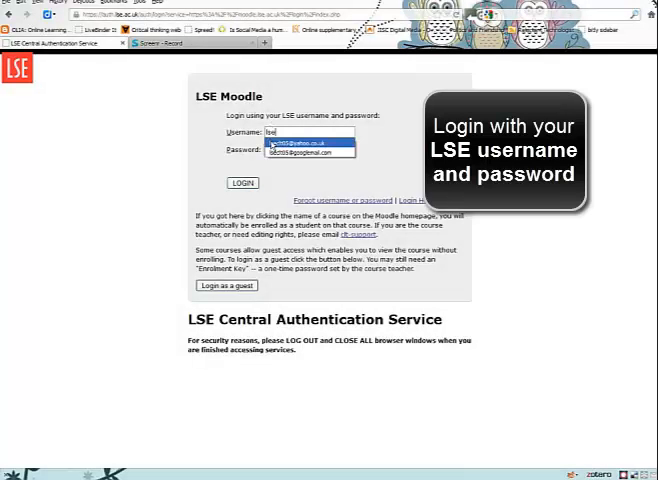
- Log in with the saved LSE credentials to reach the My home dashboard
left_click(300, 143)
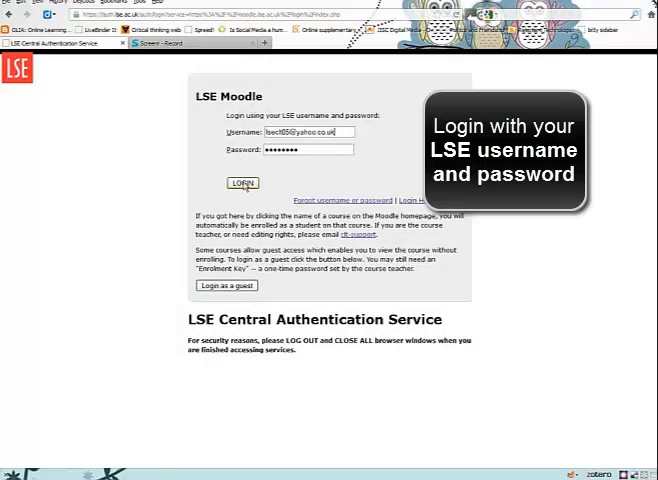
left_click(243, 183)
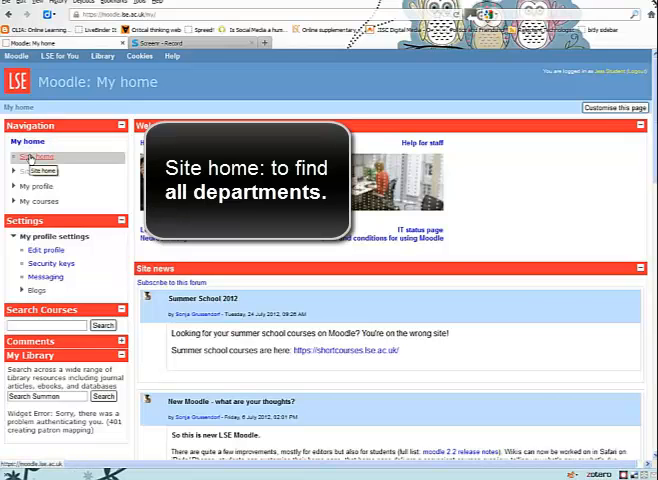
- From Site home's course categories, enter the International Development course list
left_click(30, 158)
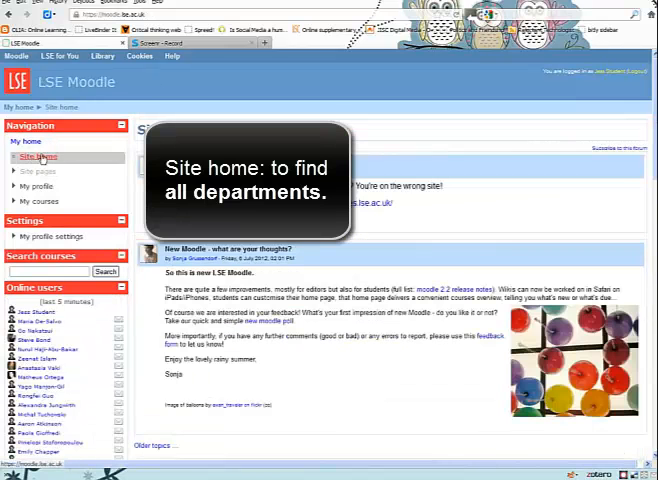
mouse_move(651, 117)
left_mouse_down()
mouse_move(651, 348)
mouse_move(651, 272)
left_mouse_up()
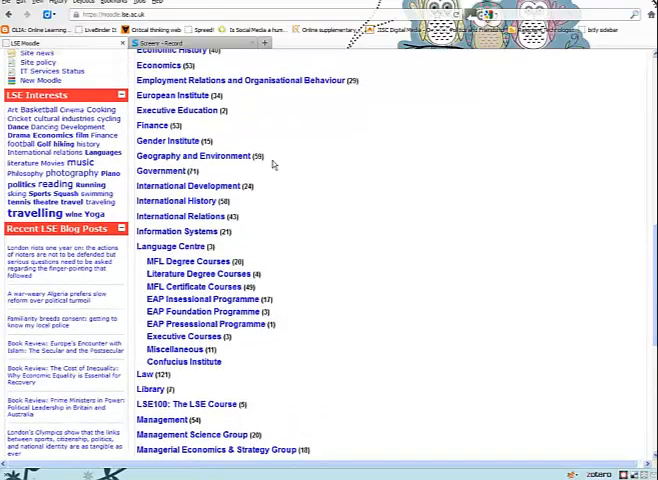
left_click(189, 186)
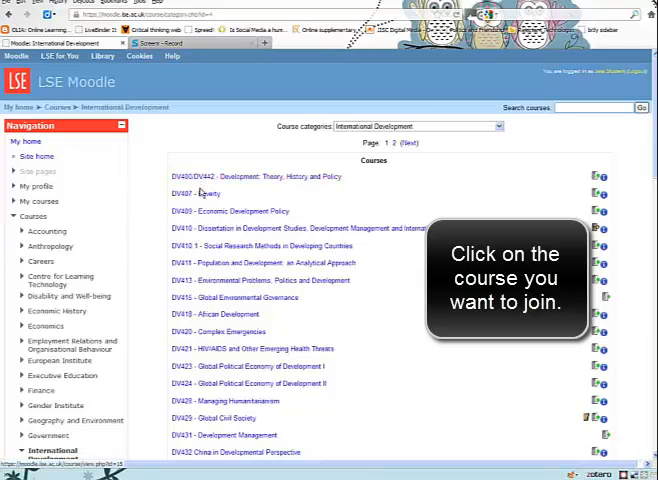
- Self-enrol in DV420 - Complex Emergencies without an enrolment key
left_click(203, 332)
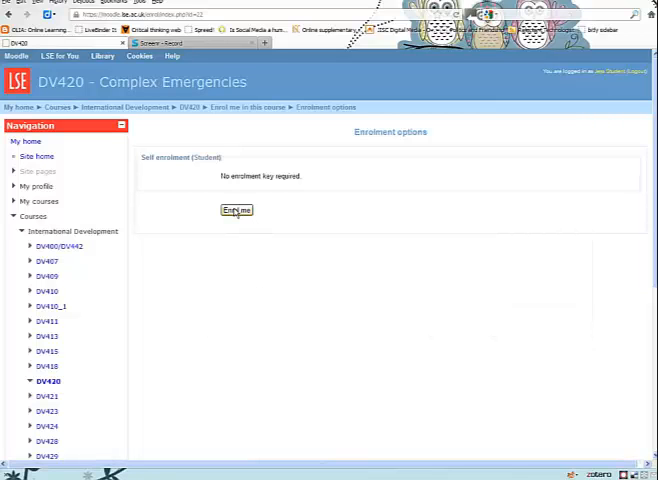
left_click(237, 210)
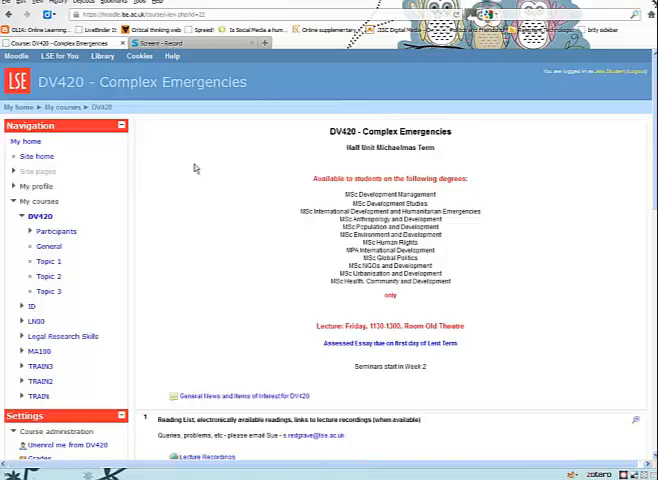
left_click(16, 108)
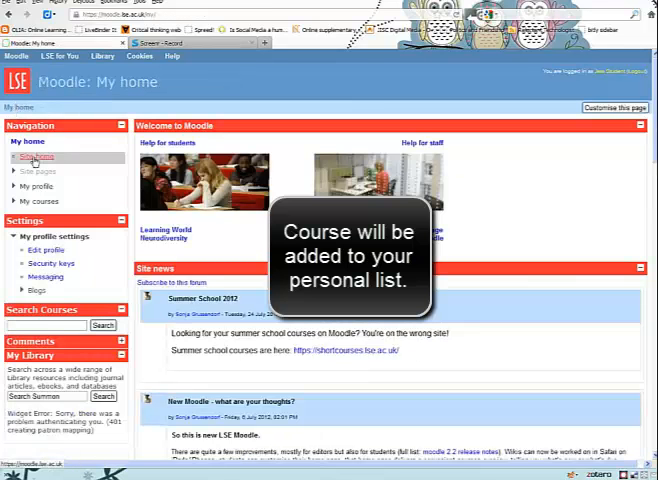
left_click(36, 203)
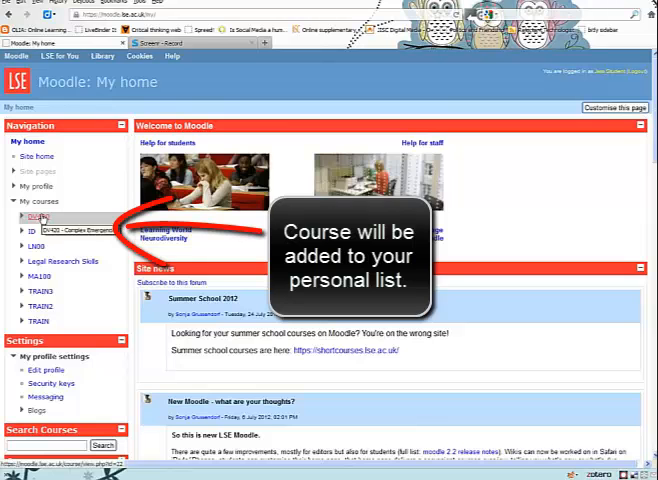
left_click(40, 217)
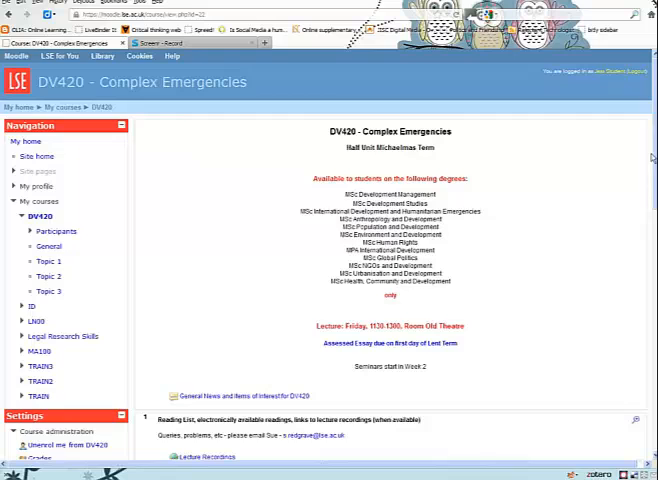
left_click_drag(653, 158, 653, 245)
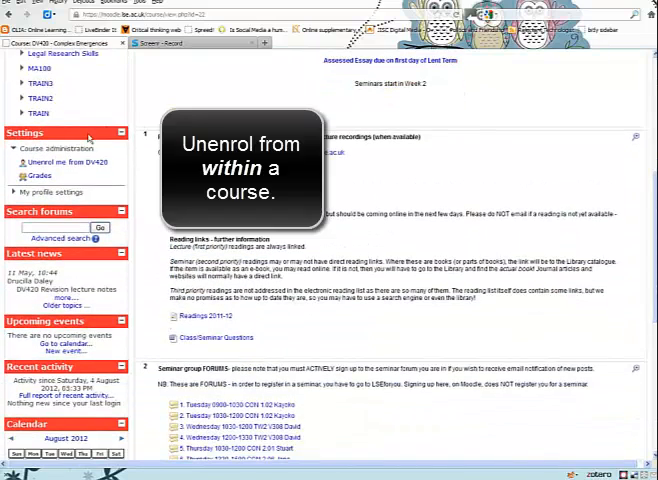
- Unenrol from DV420 via Course administration and confirm with Continue
left_click(60, 163)
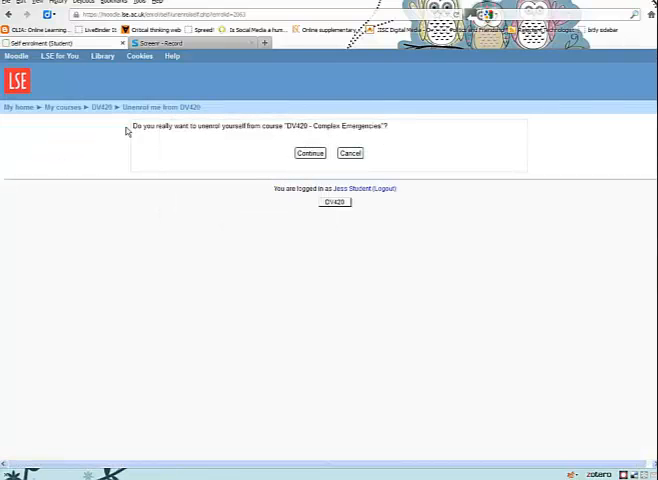
left_click_drag(133, 125, 386, 123)
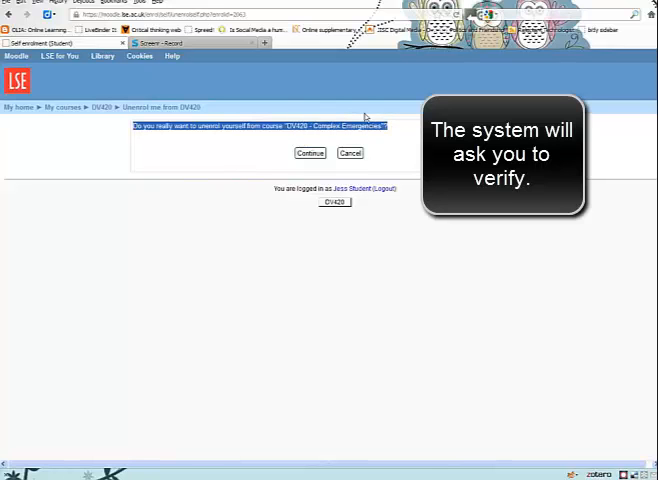
left_click(303, 156)
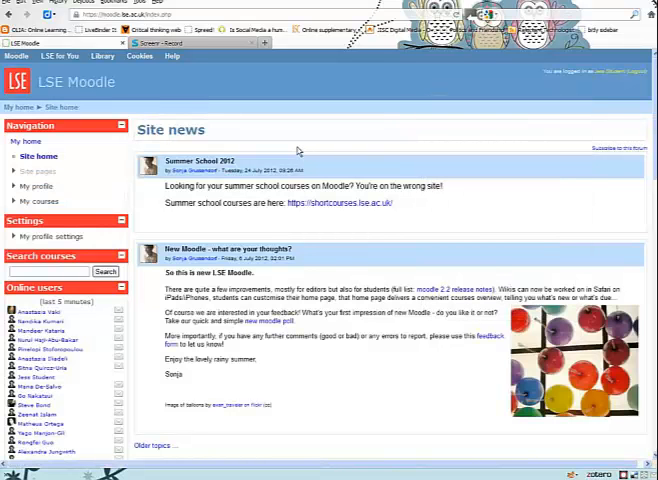
- From My home, search courses for 'Library Companion Students' returning one result
left_click(39, 201)
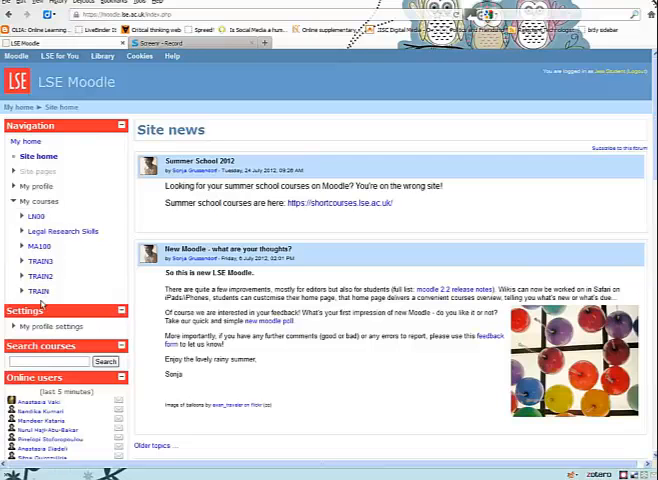
left_click(30, 143)
type("Library C")
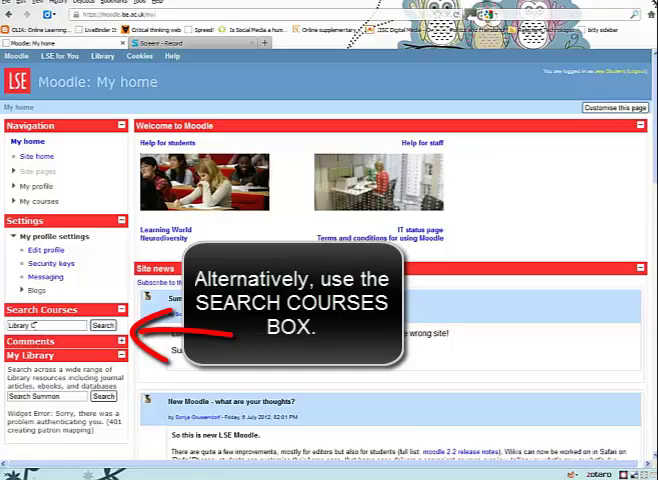
type("ompanion Stu")
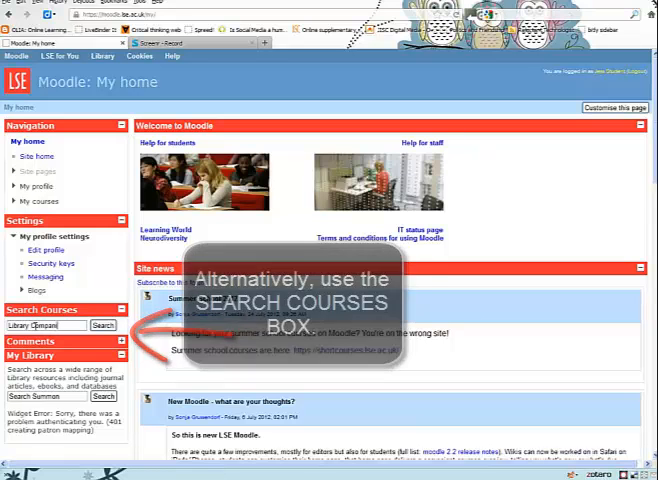
type("dents")
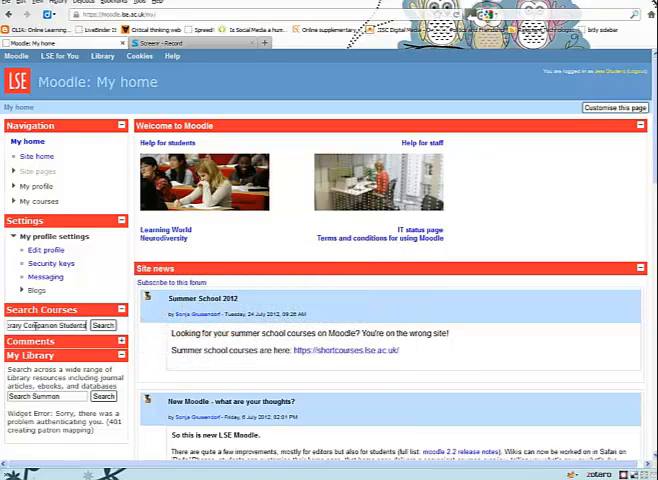
left_click(104, 326)
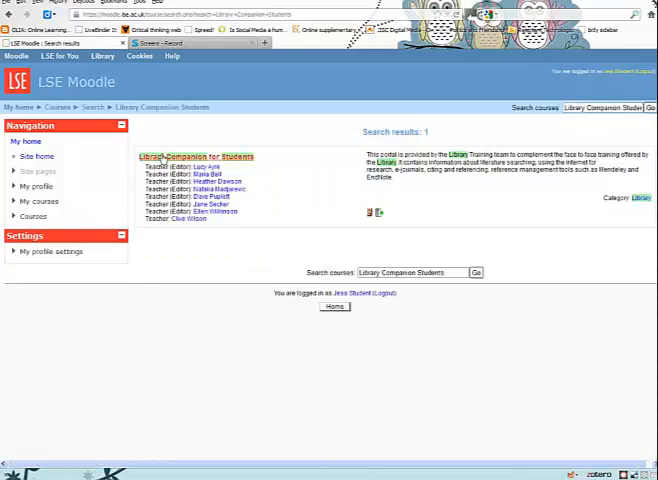
- Enter the Library Companion for Students course from the search result
left_click(164, 162)
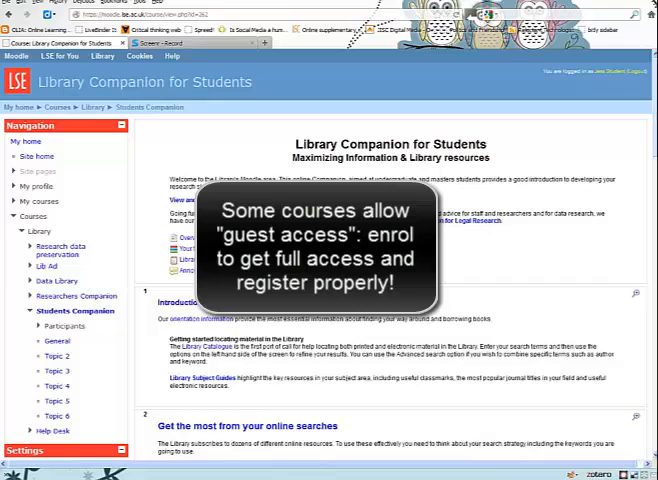
scroll(400, 300, "down", 3)
scroll(400, 300, "down", 3)
scroll(400, 300, "down", 3)
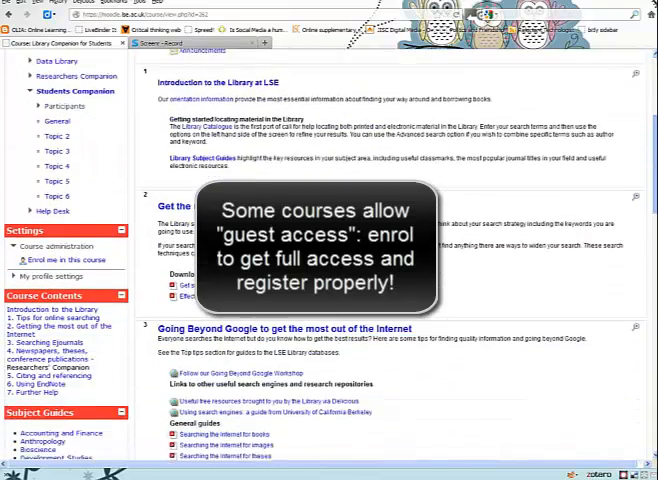
scroll(400, 300, "down", 3)
scroll(400, 300, "down", 1)
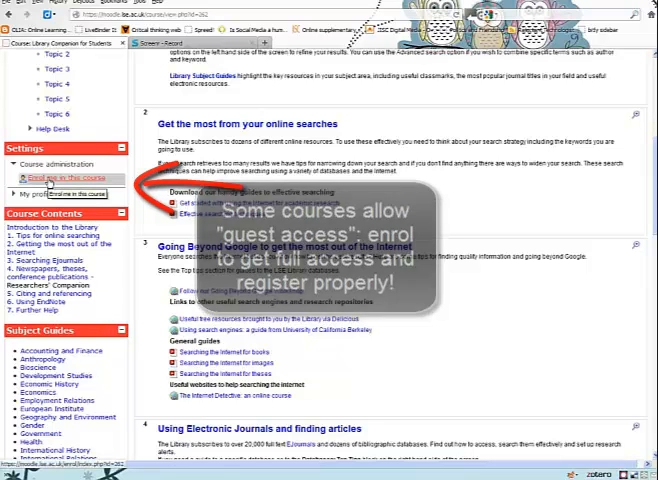
- Self-enrol in Library Companion for Students with no enrolment key
left_click(49, 179)
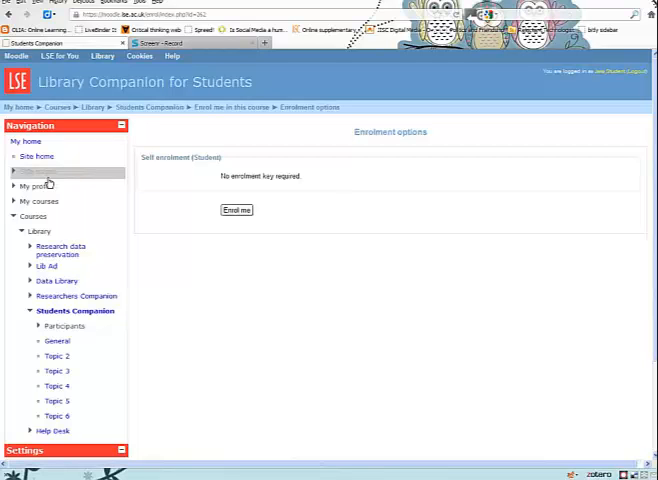
left_click(237, 210)
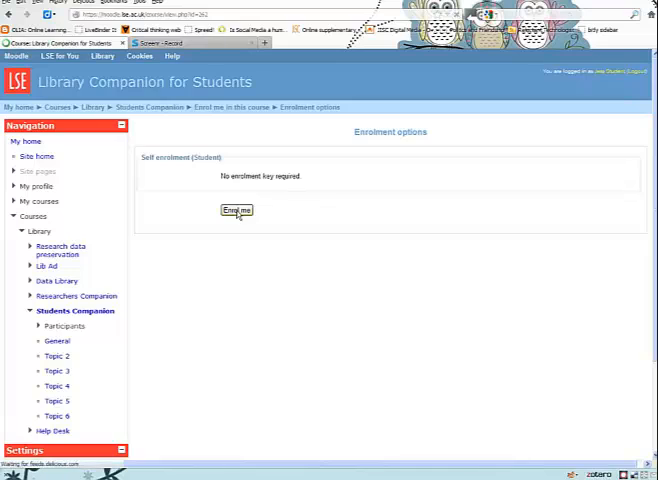